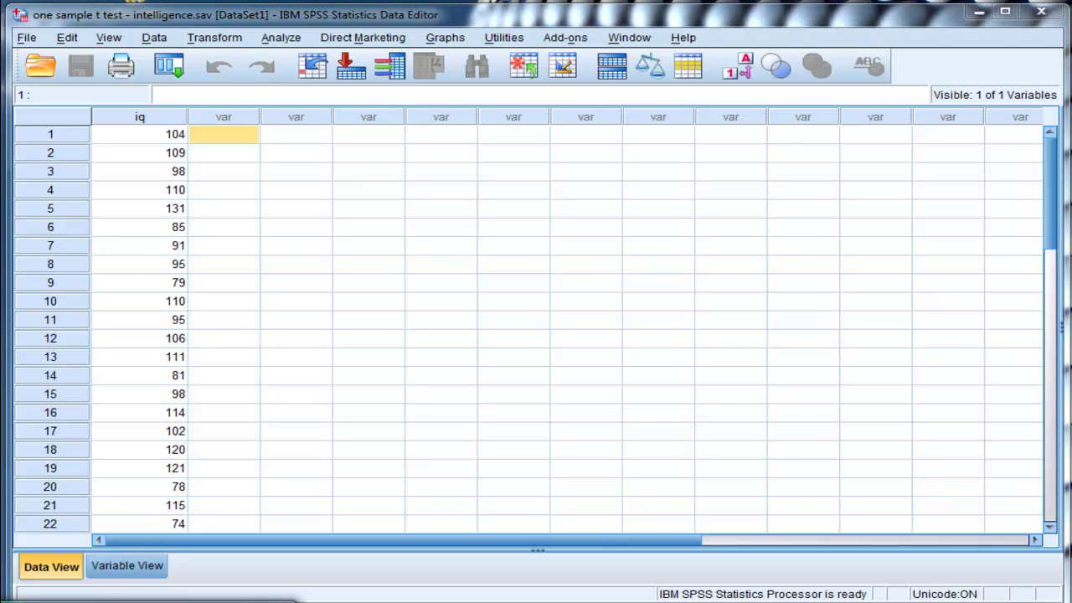
- Inspect the first iq scores in intelligence.sav at full precision, then select an empty cell
left_click(171, 137)
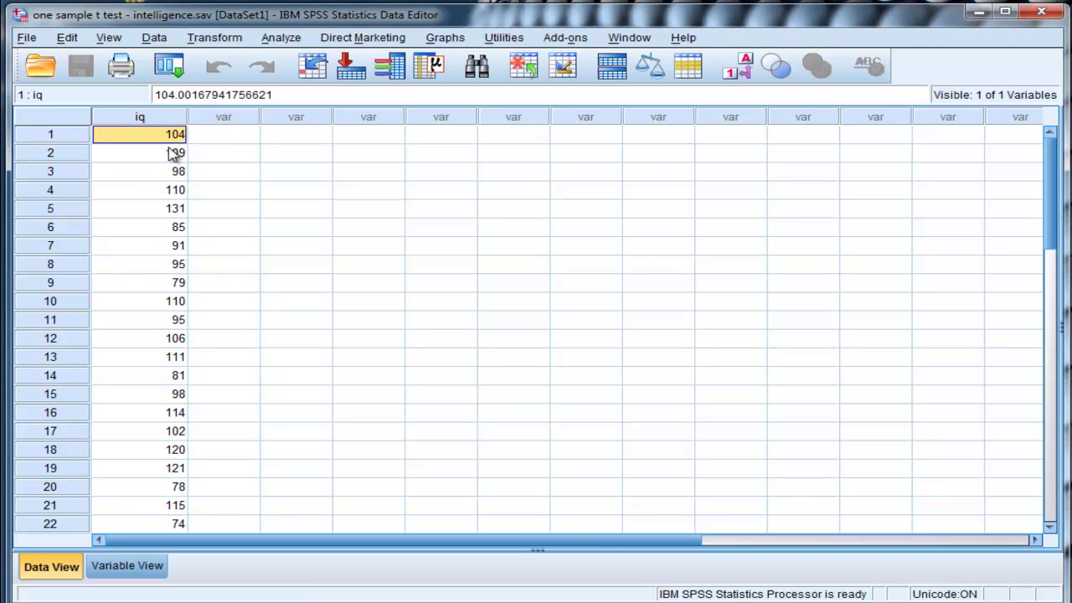
left_click(170, 150)
left_click(169, 142)
left_click(171, 153)
left_click(170, 141)
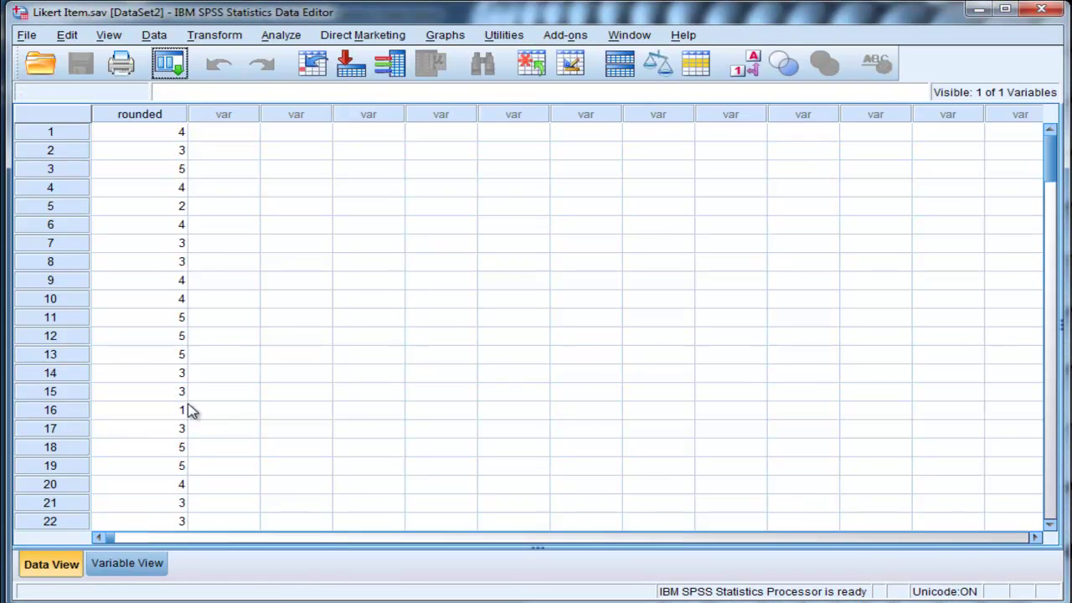
left_click(247, 132)
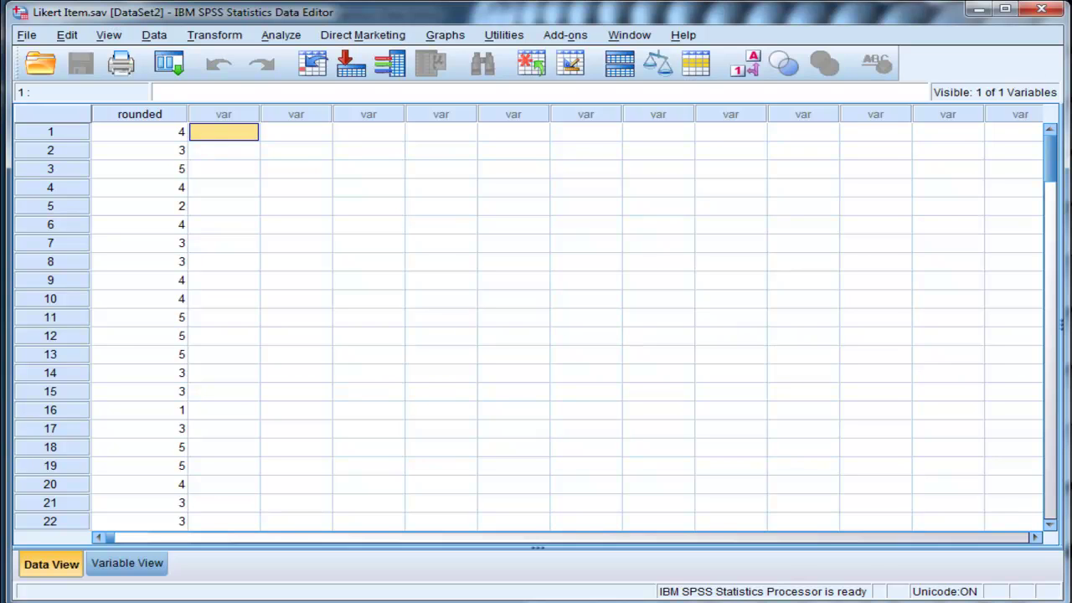
left_click_drag(1051, 160, 950, 110)
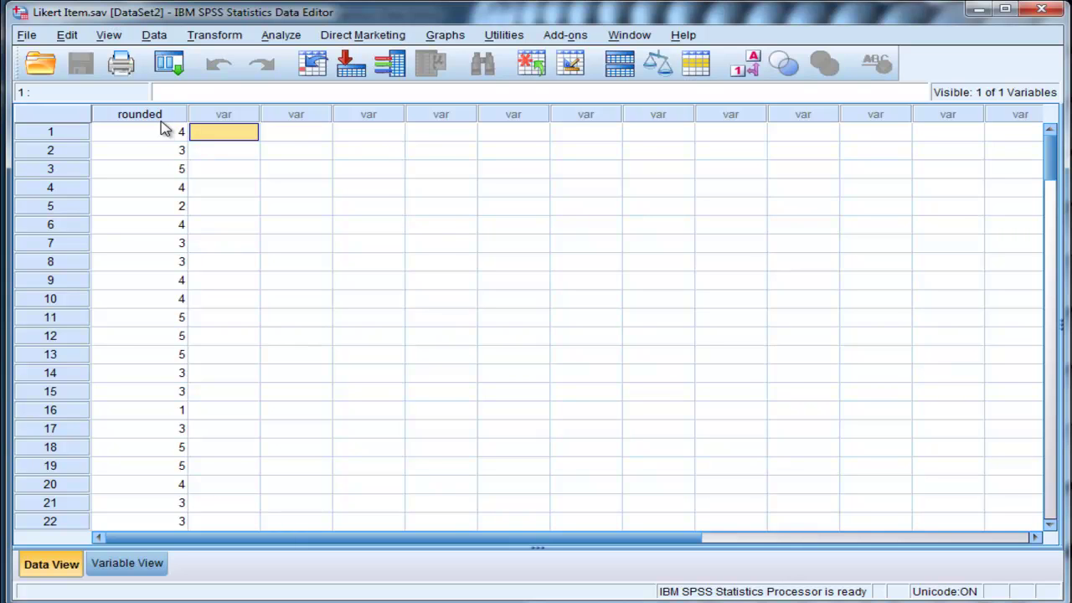
- Set up a Frequencies analysis on rounded with a histogram chart
left_click(292, 36)
mouse_move(342, 77)
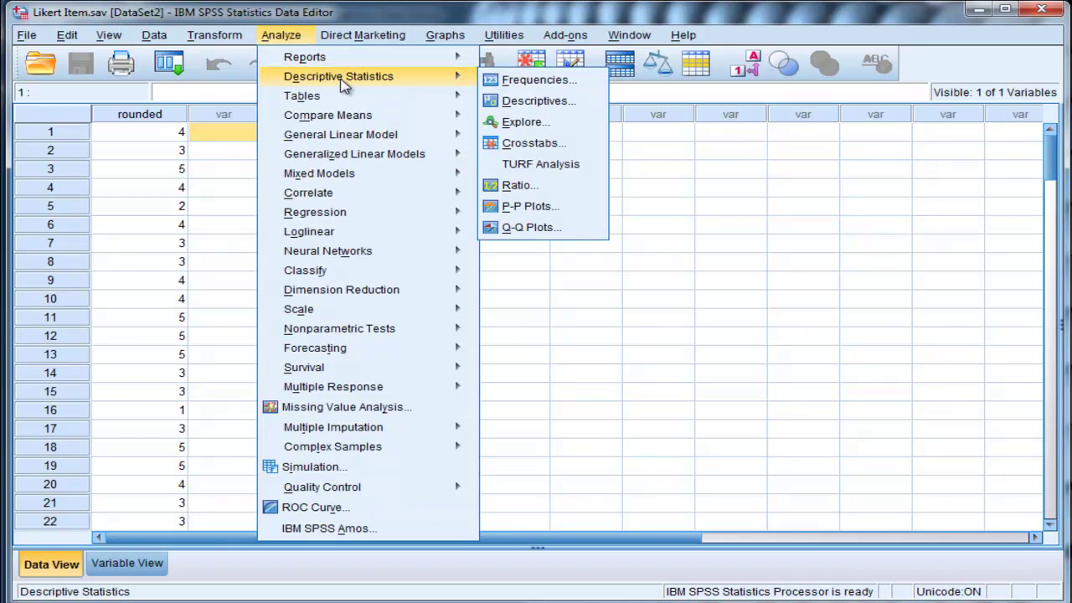
left_click(501, 79)
left_click(549, 328)
left_click(1042, 117)
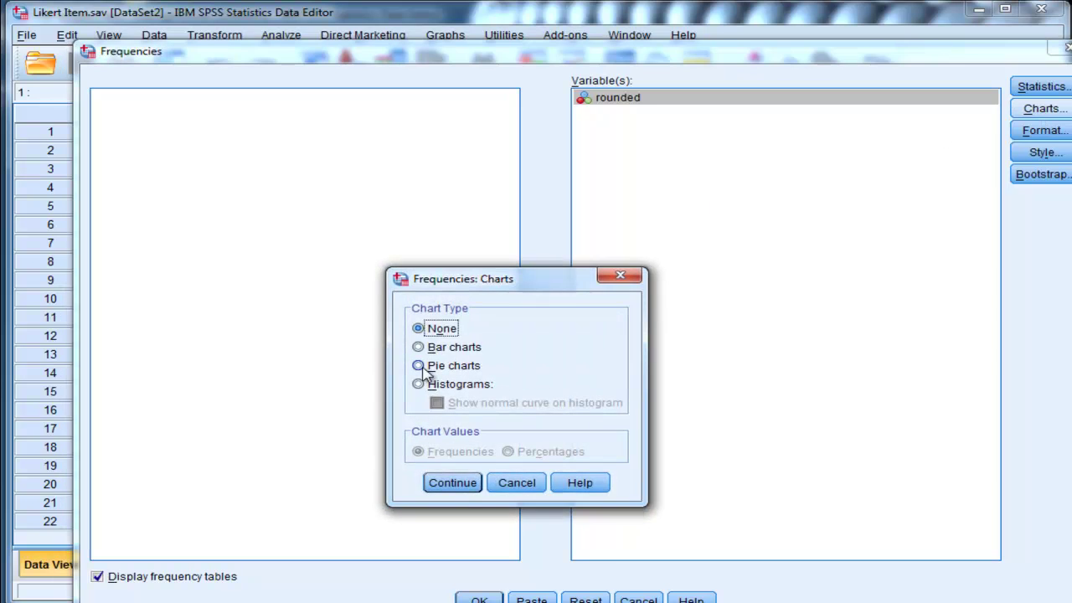
left_click(419, 384)
left_click(454, 484)
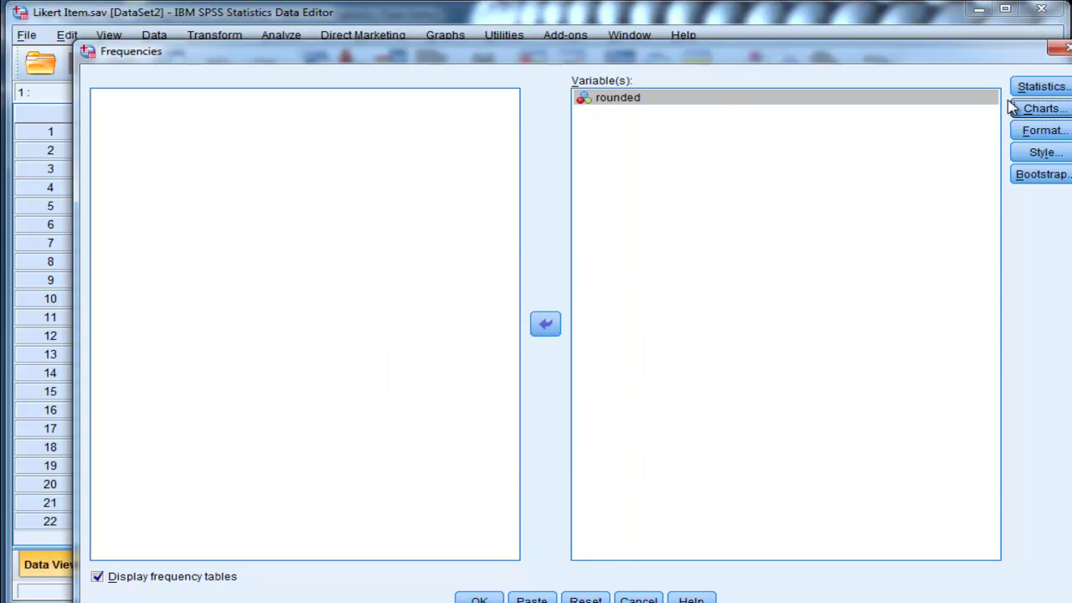
- Add mean and standard deviation, turn off frequency tables, and run the analysis
left_click(1030, 87)
left_click(469, 198)
left_click(281, 387)
left_click(326, 459)
left_click(141, 580)
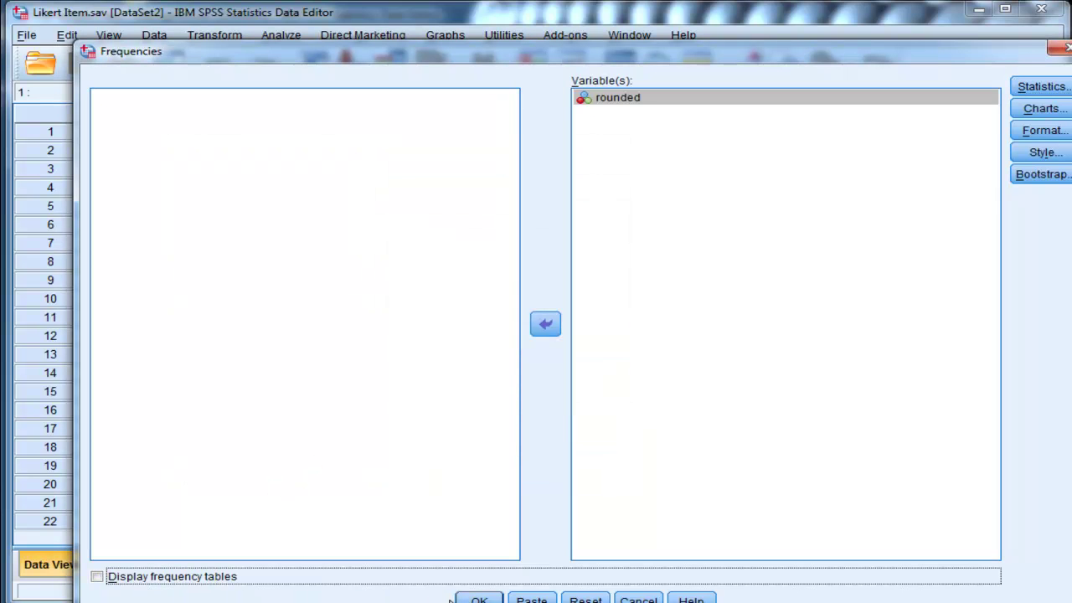
left_click(479, 600)
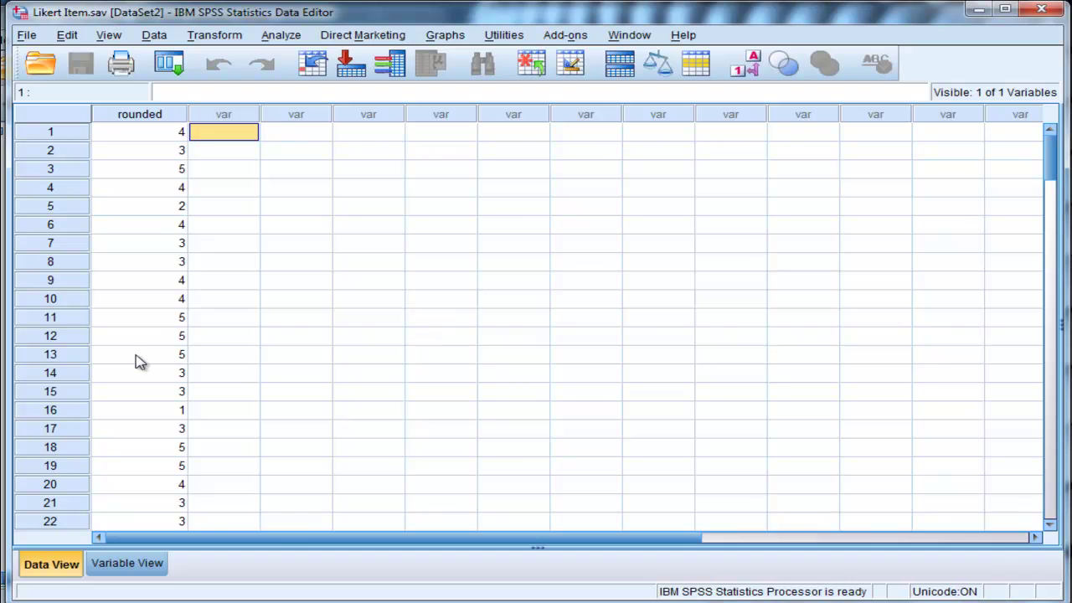
left_click(977, 10)
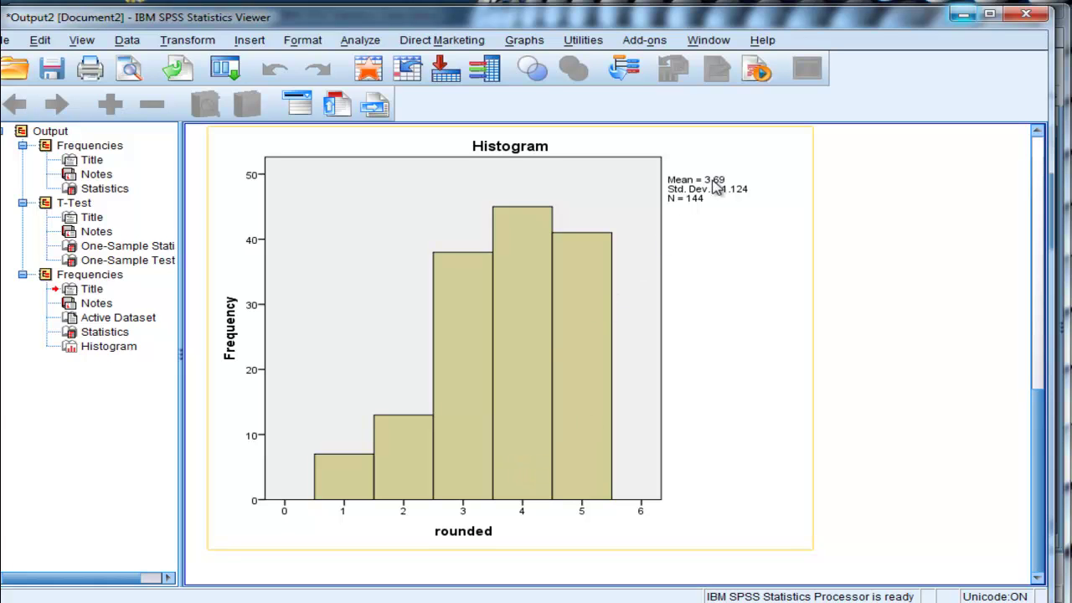
left_click(465, 494)
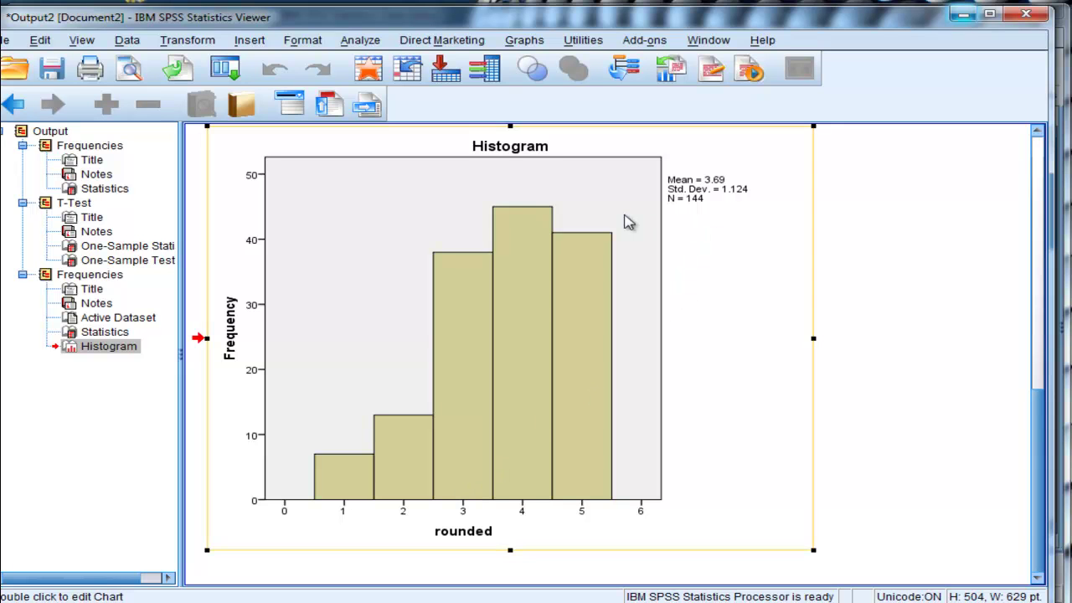
left_click(876, 332)
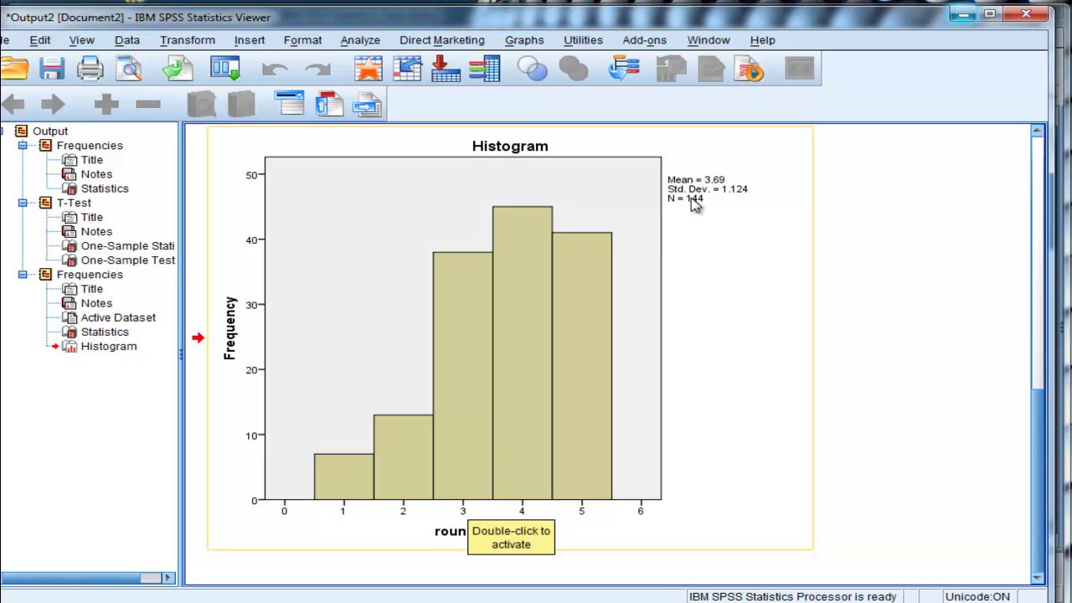
- Hide the output, open and cancel One-Sample T Test, then close the intelligence.sav window
left_click(965, 14)
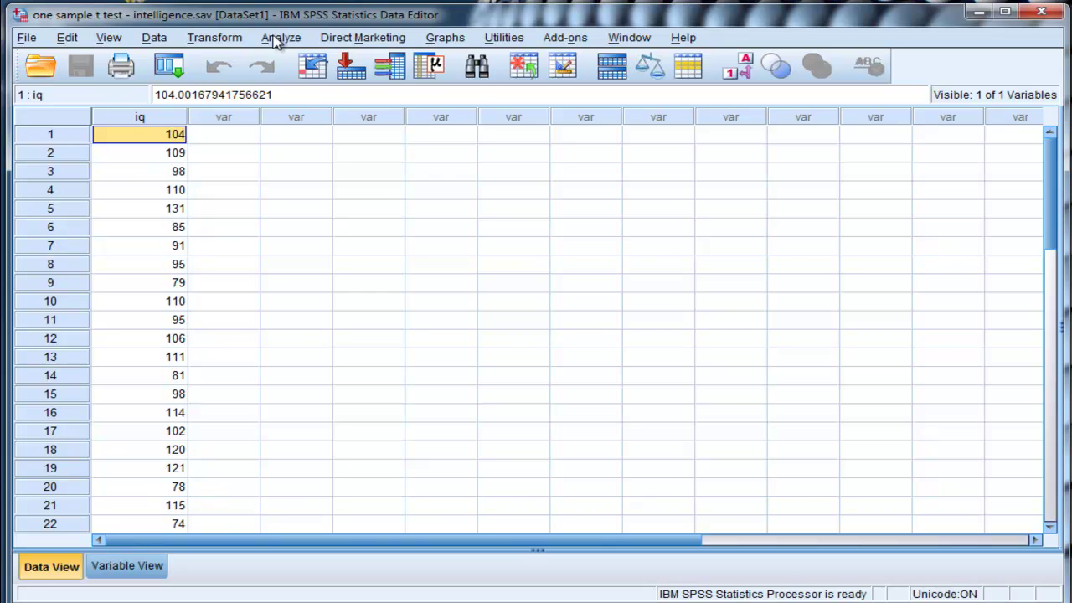
left_click(278, 40)
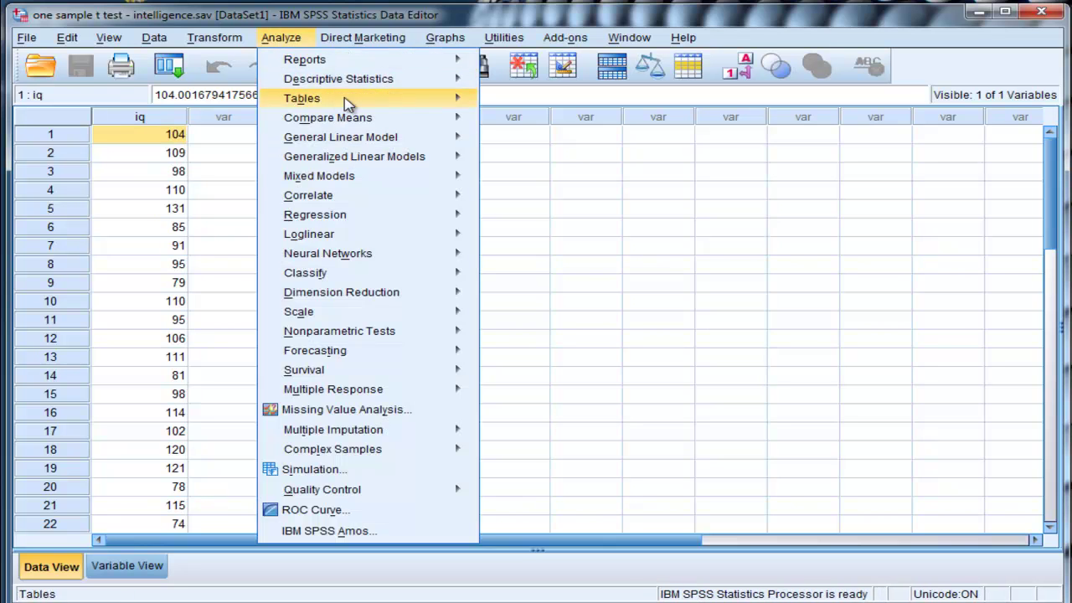
mouse_move(367, 120)
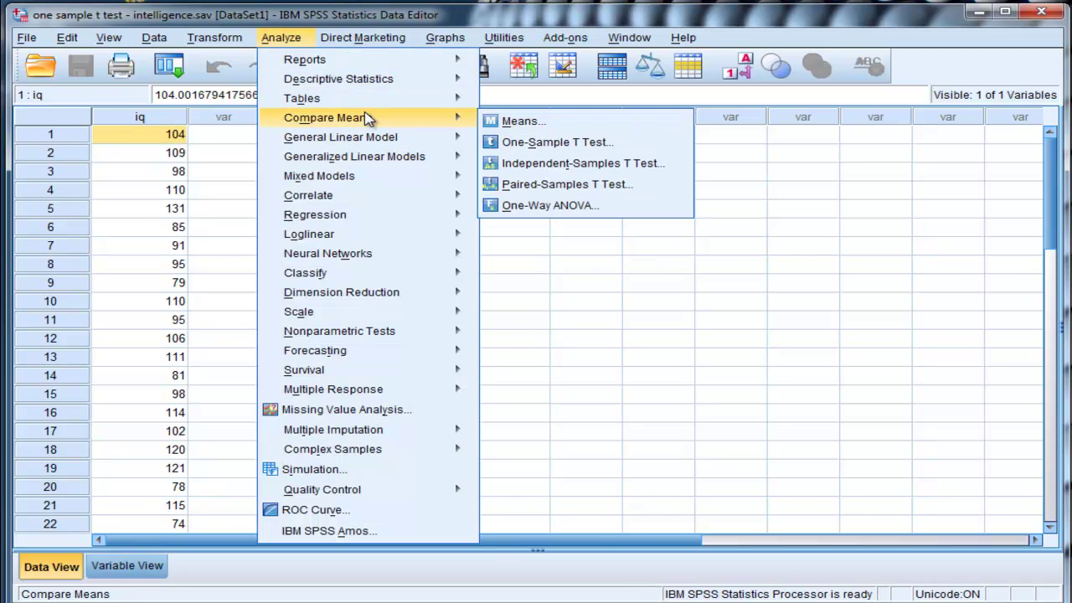
left_click(541, 142)
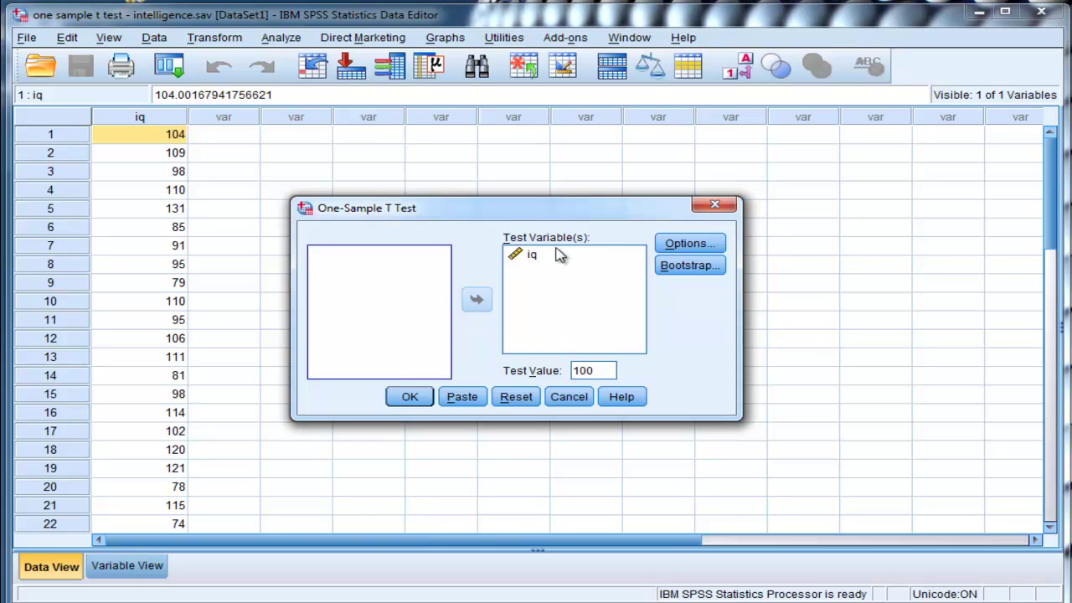
left_click(716, 204)
left_click(1040, 12)
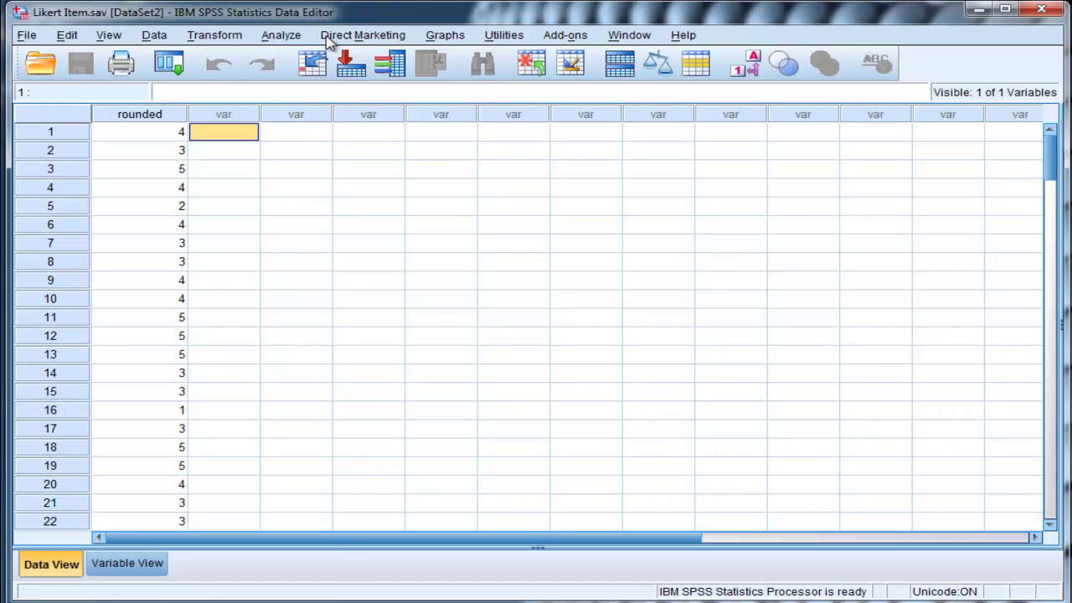
- Configure a One-Sample T Test with rounded as the test variable and test value 3
left_click(285, 36)
mouse_move(395, 114)
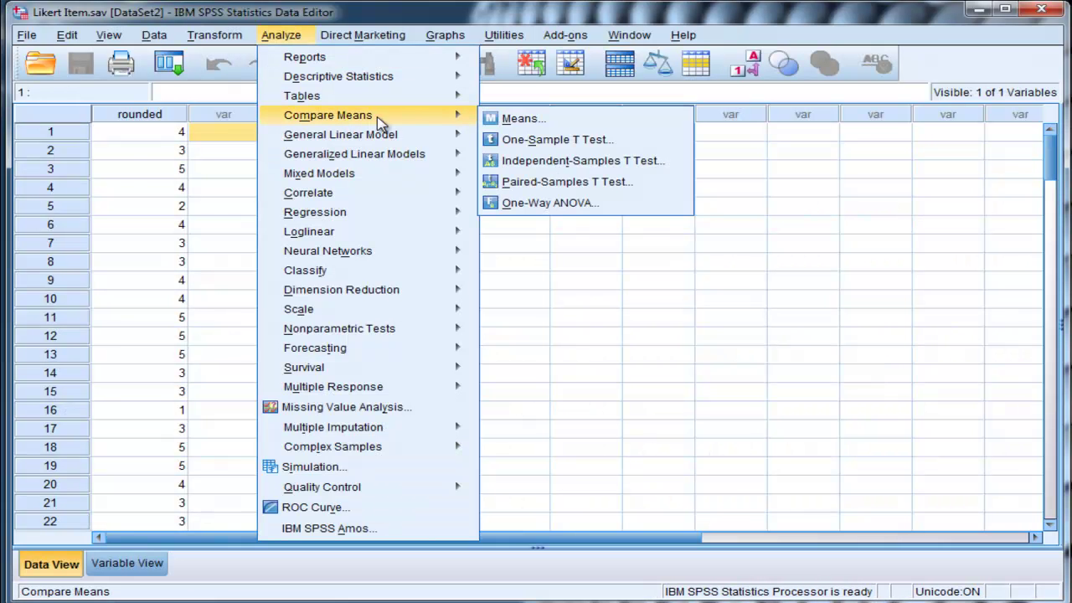
left_click(507, 139)
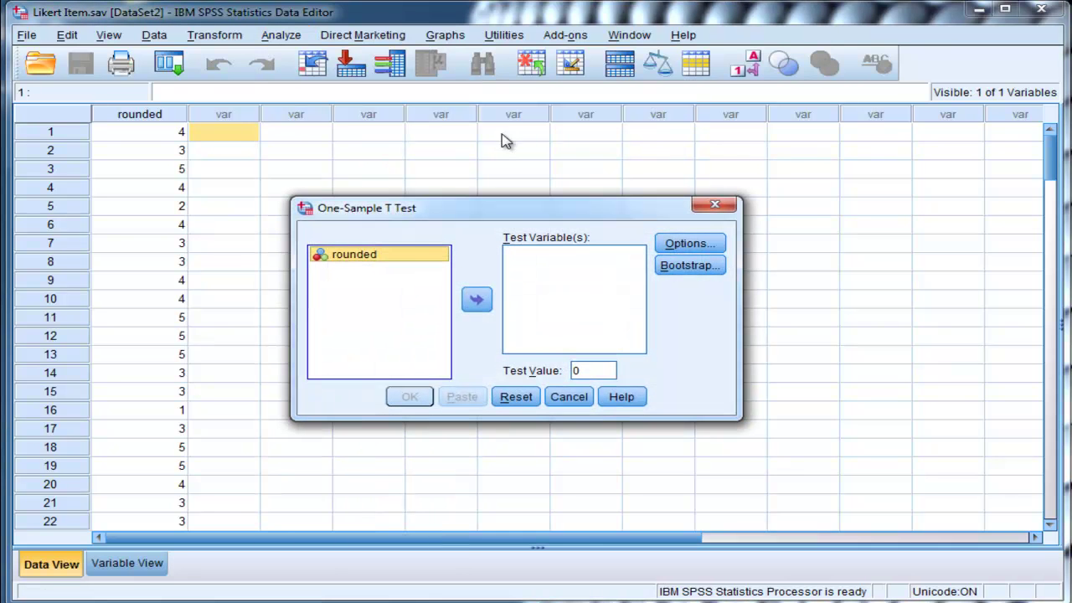
left_click(486, 310)
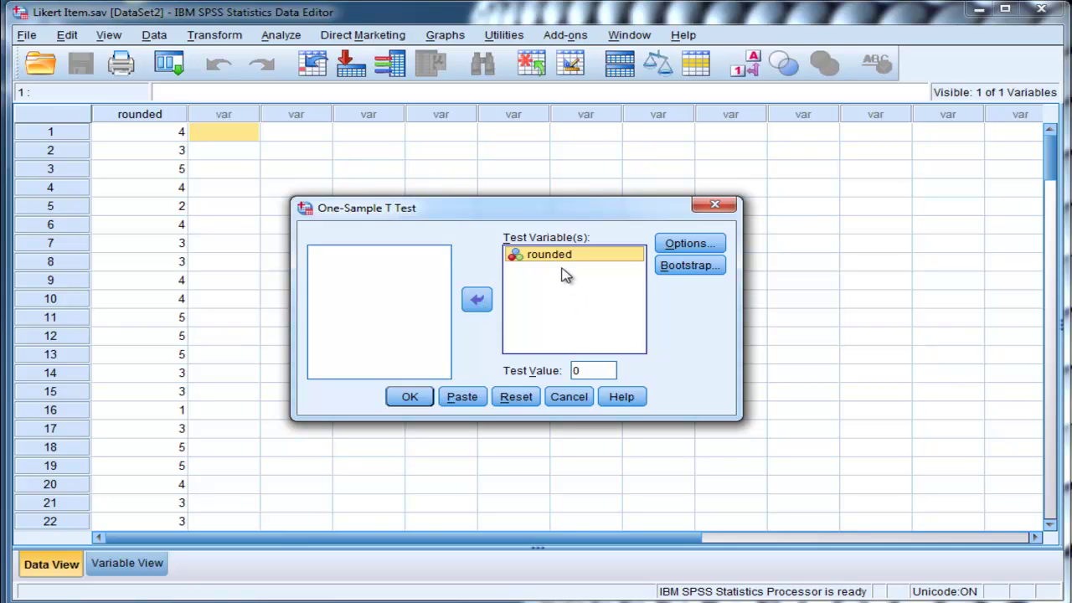
double_click(584, 371)
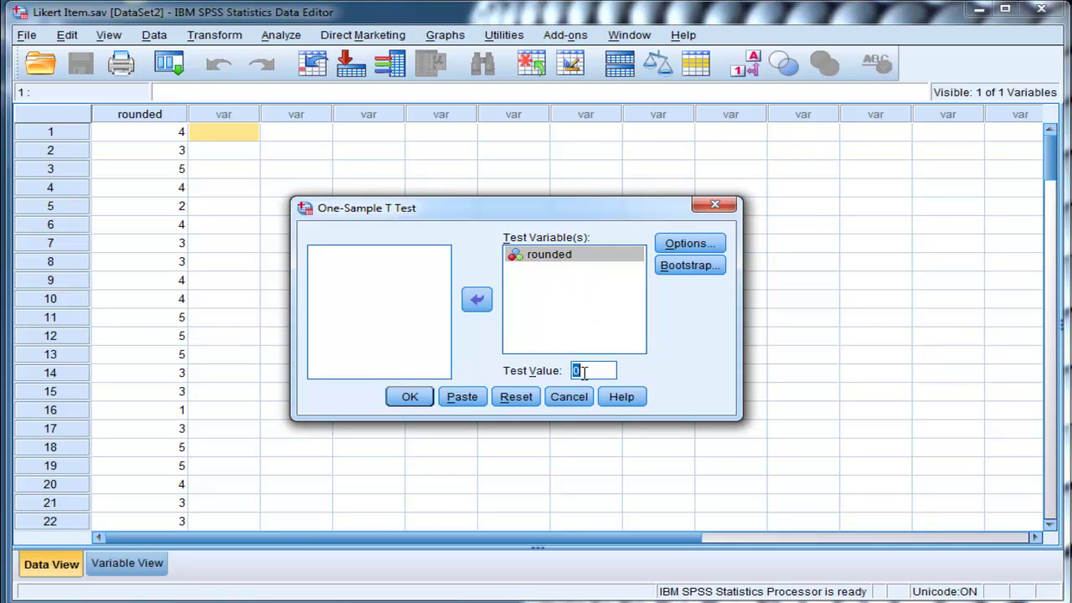
type("3")
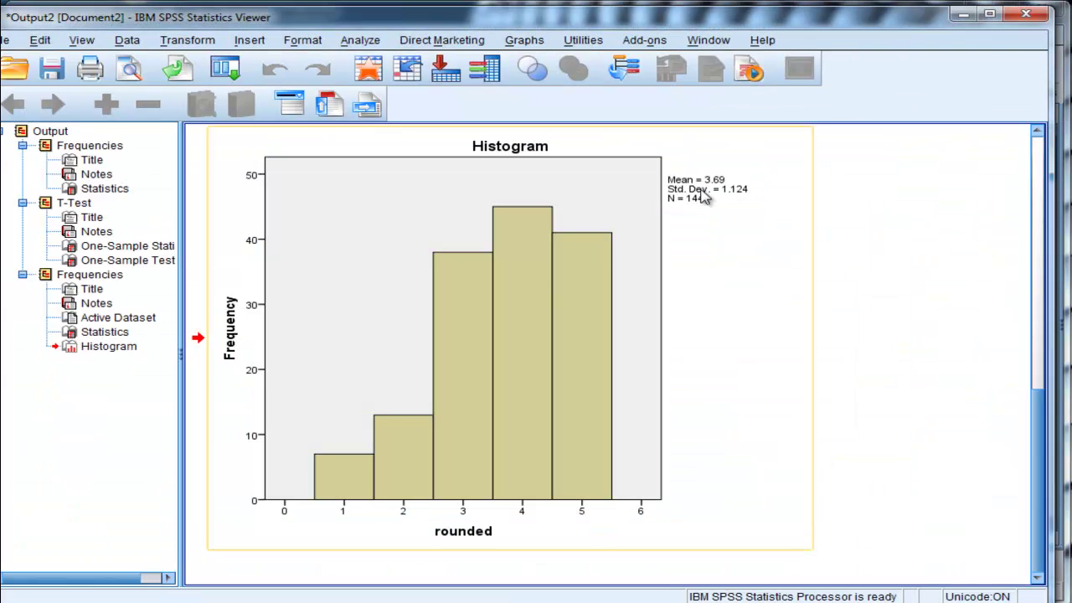
left_click(963, 15)
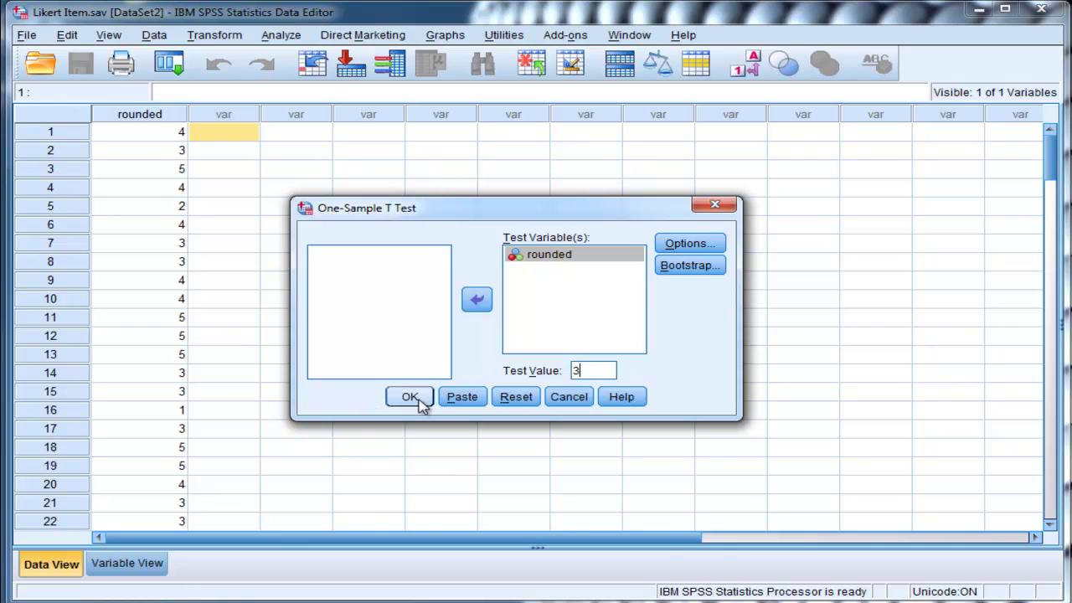
- Run the t-test and view its results: t = 7.416, df = 143, Sig. .000
left_click(421, 397)
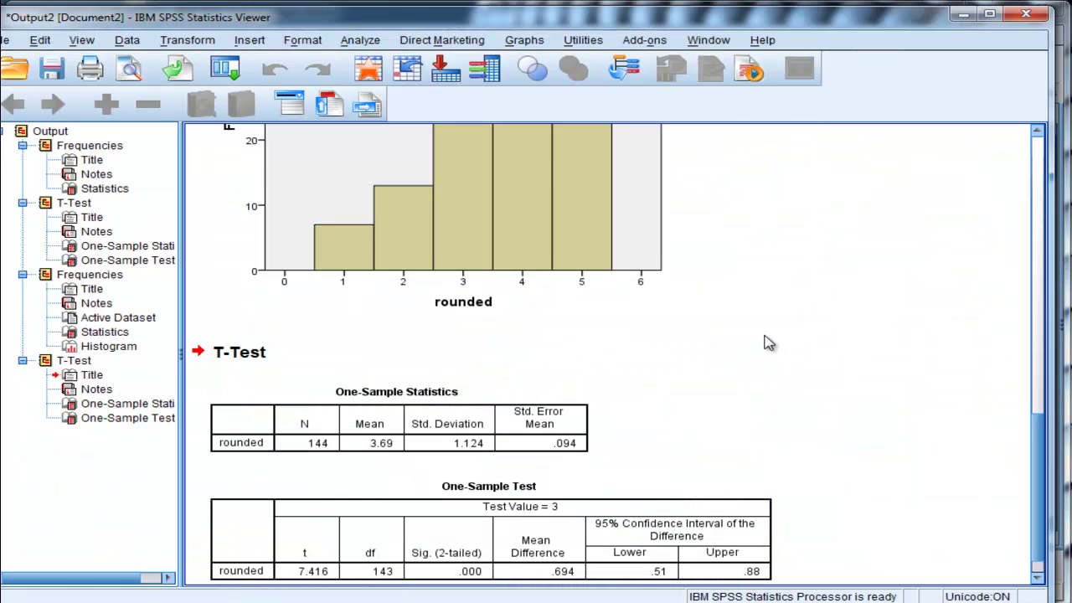
scroll(766, 342, "down", 1)
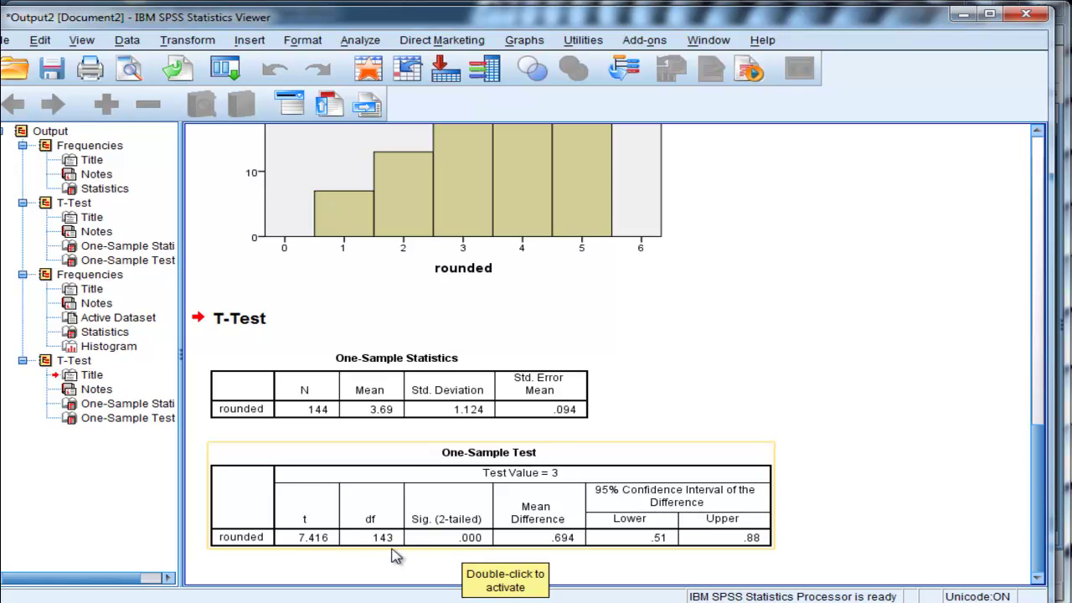
- Format the One-Sample Test table's Sig. (2-tailed) cell to 5 decimals, showing .00000
left_click(463, 545)
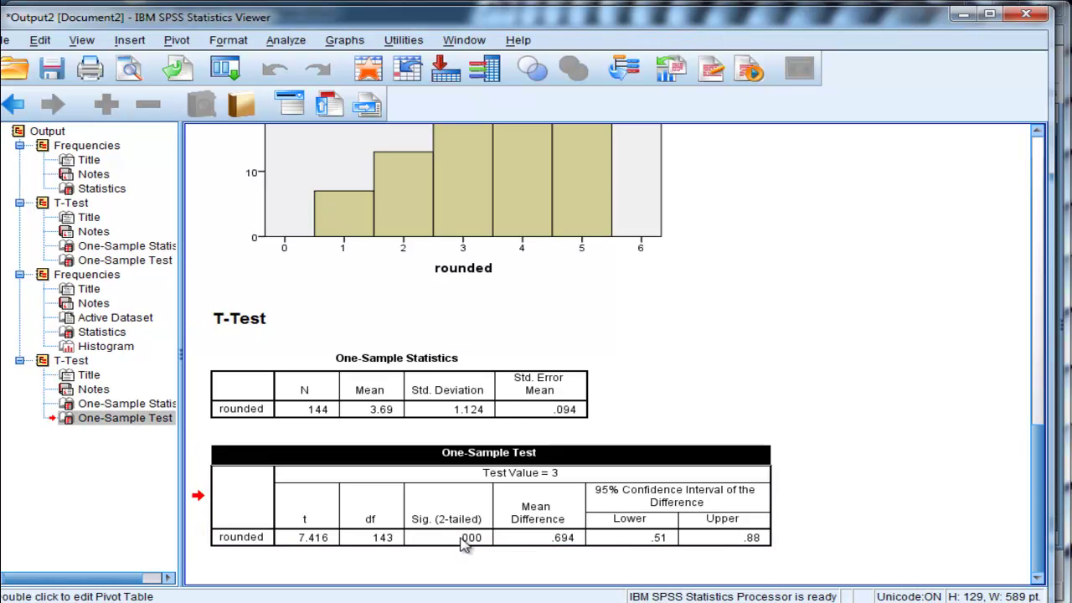
double_click(463, 540)
right_click(463, 541)
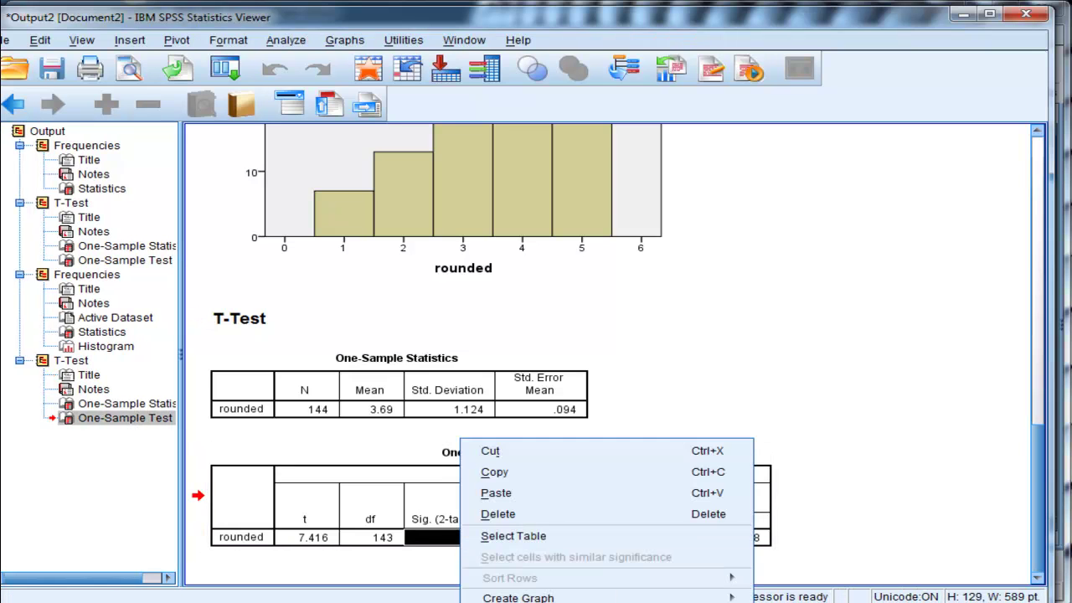
left_click(520, 602)
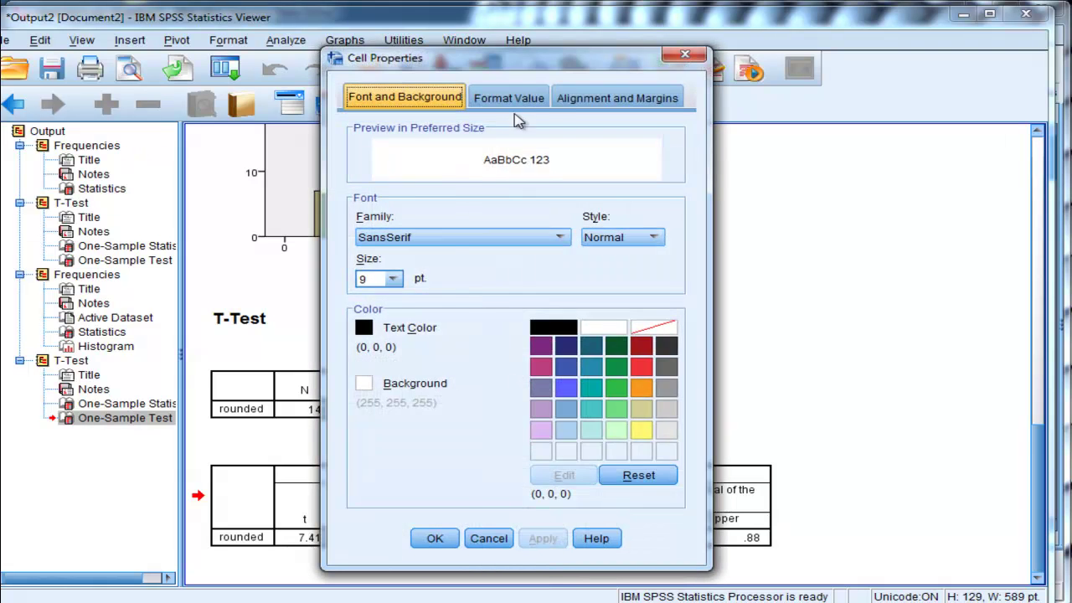
left_click(511, 98)
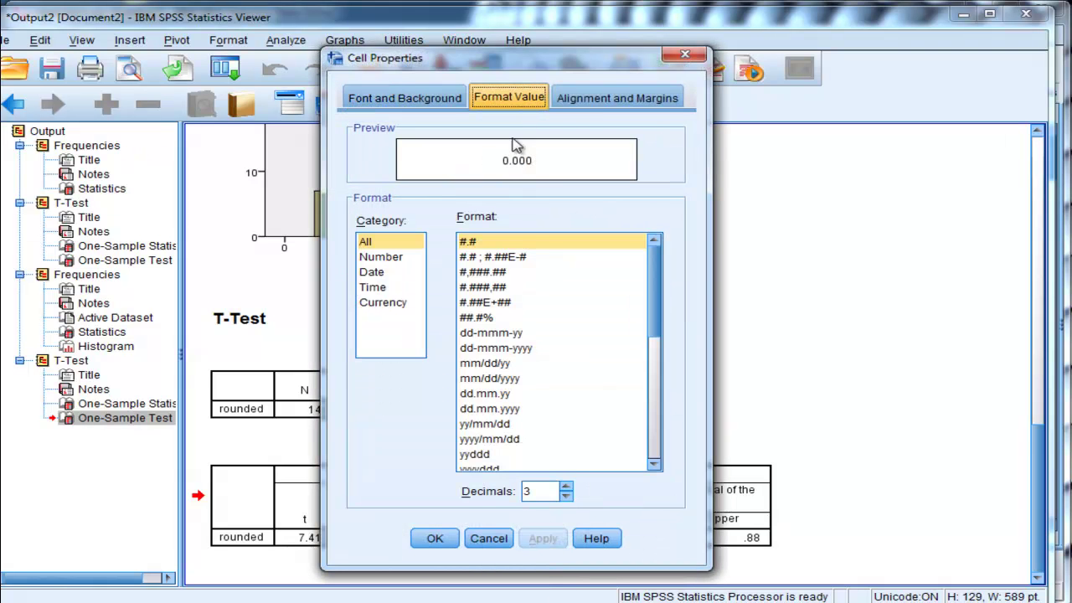
left_click(568, 487)
left_click(568, 486)
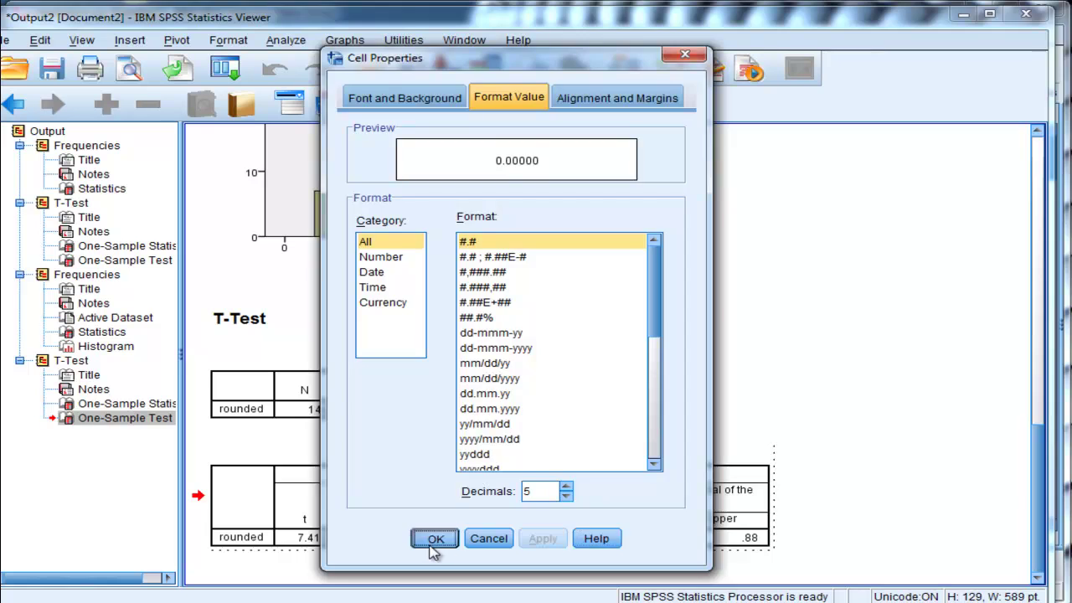
left_click(435, 538)
left_click(945, 512)
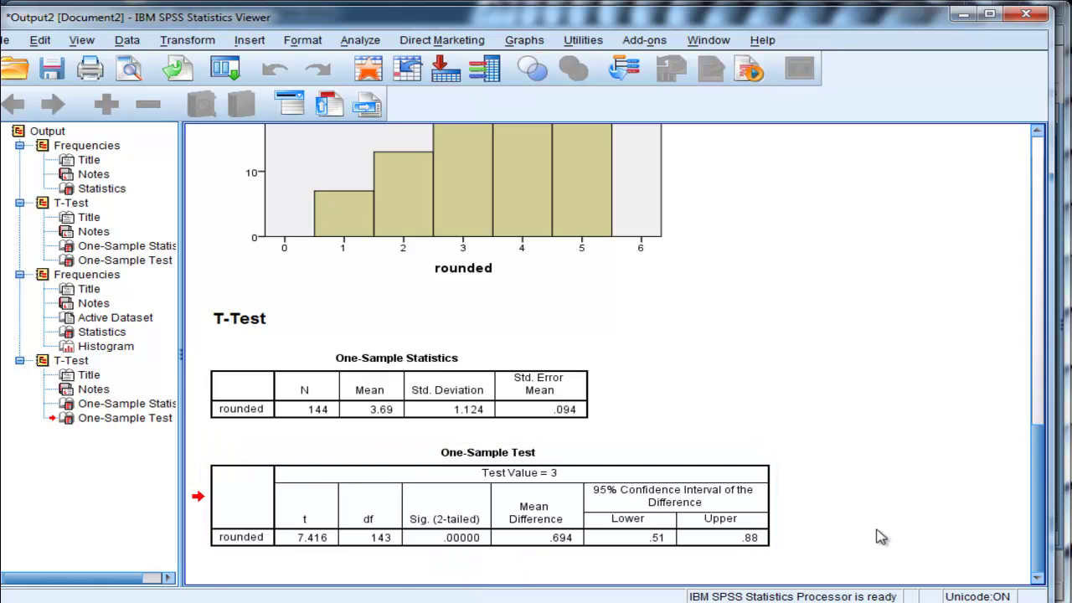
scroll(872, 536, "up", 3)
scroll(709, 489, "up", 1)
left_click(423, 442)
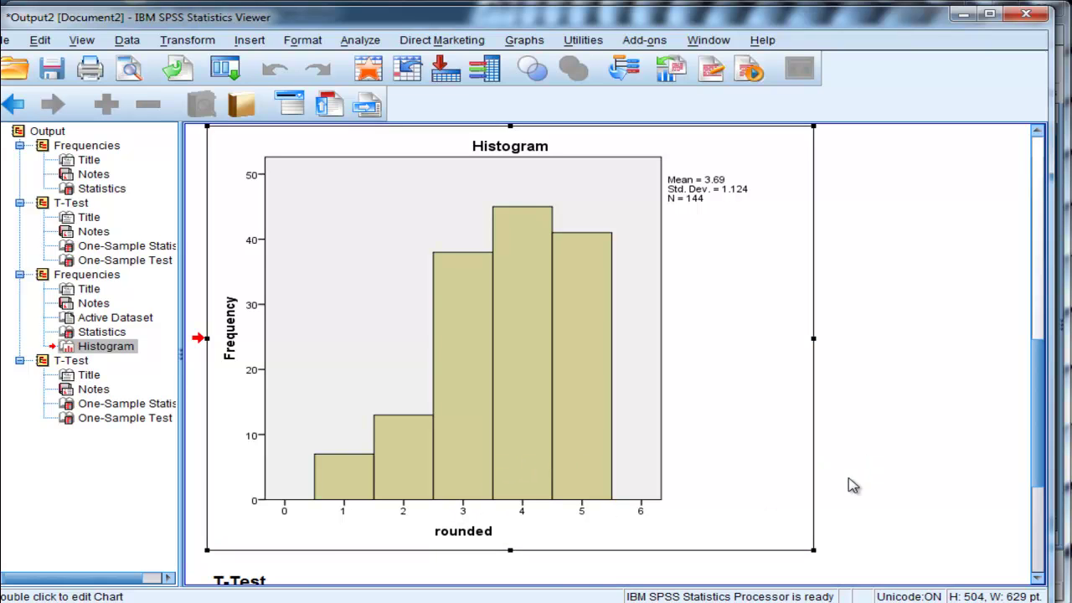
scroll(864, 460, "down", 3)
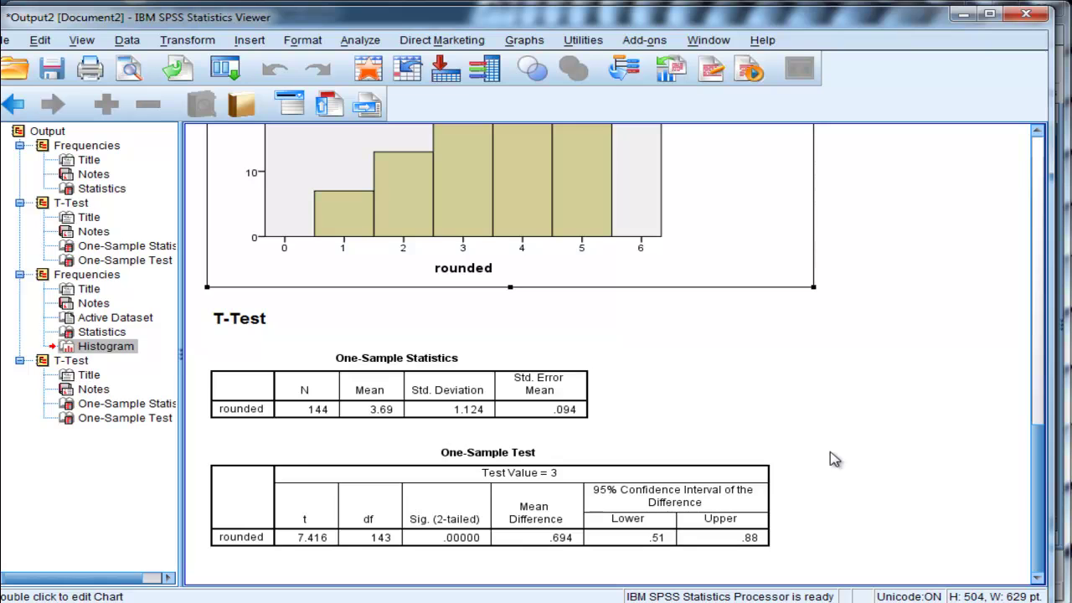
scroll(835, 459, "up", 3)
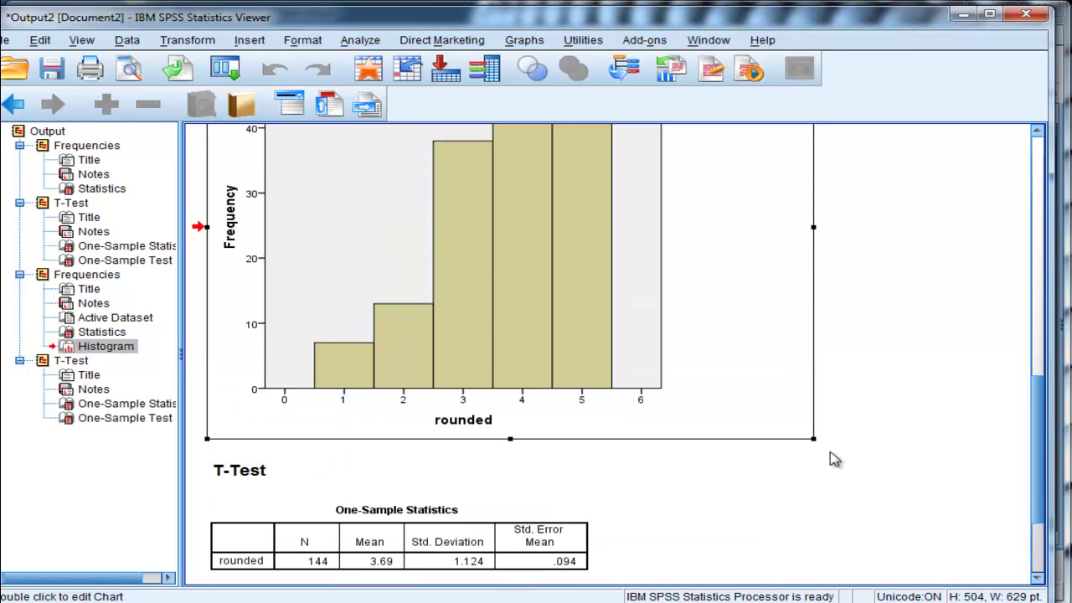
scroll(835, 459, "down", 3)
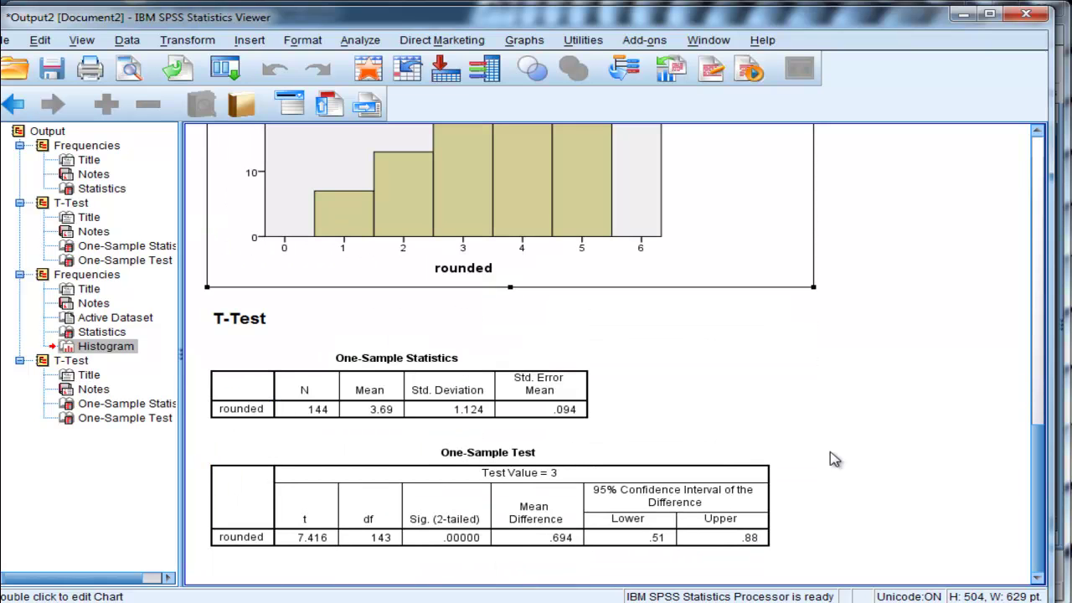